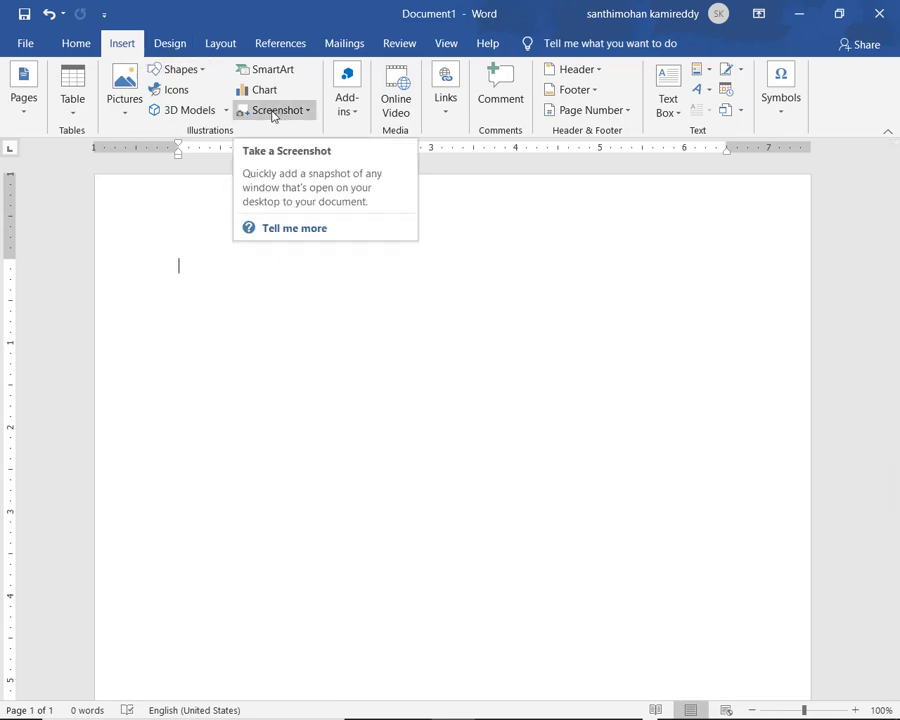
Show the Screenshot choices: the available Chrome window and Screen Clipping
left_click(275, 115)
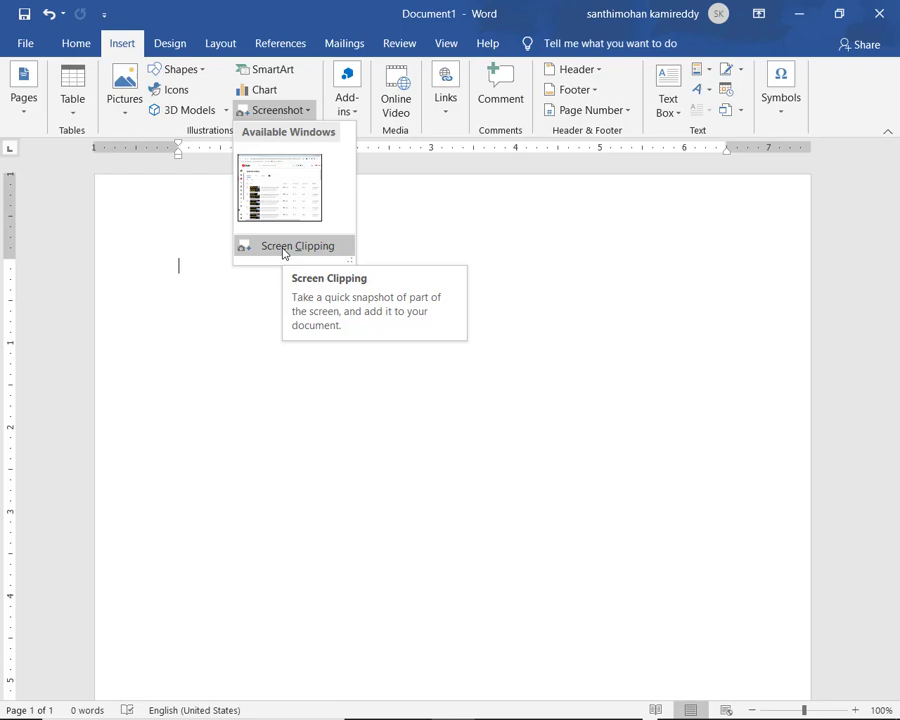
Clip the first three YouTube Studio video thumbnails (PHP, JAVA, MS-Word) into the document
left_click(284, 248)
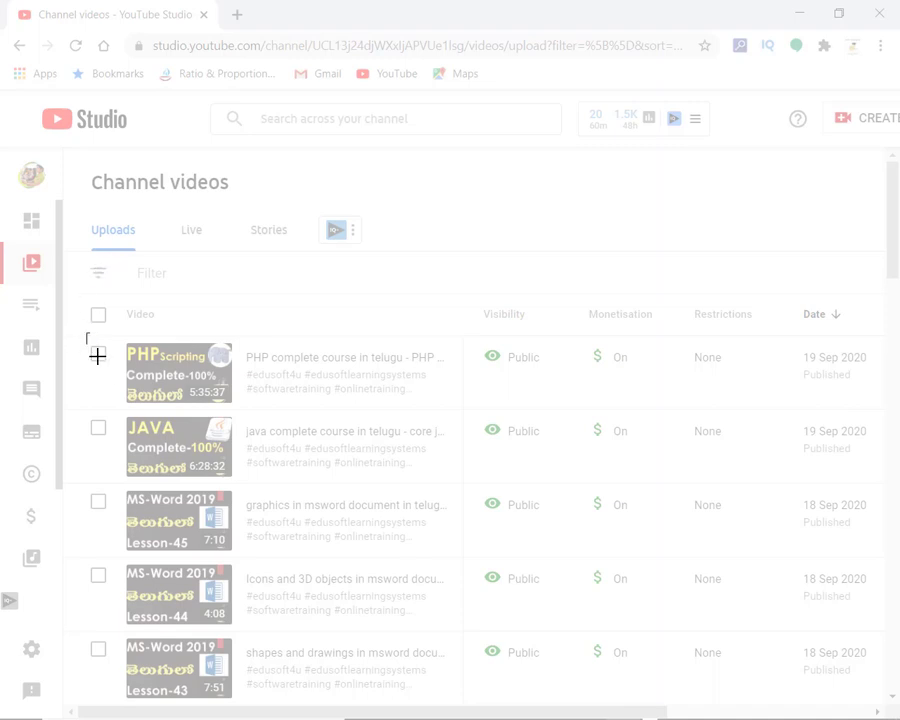
left_click_drag(86, 333, 249, 532)
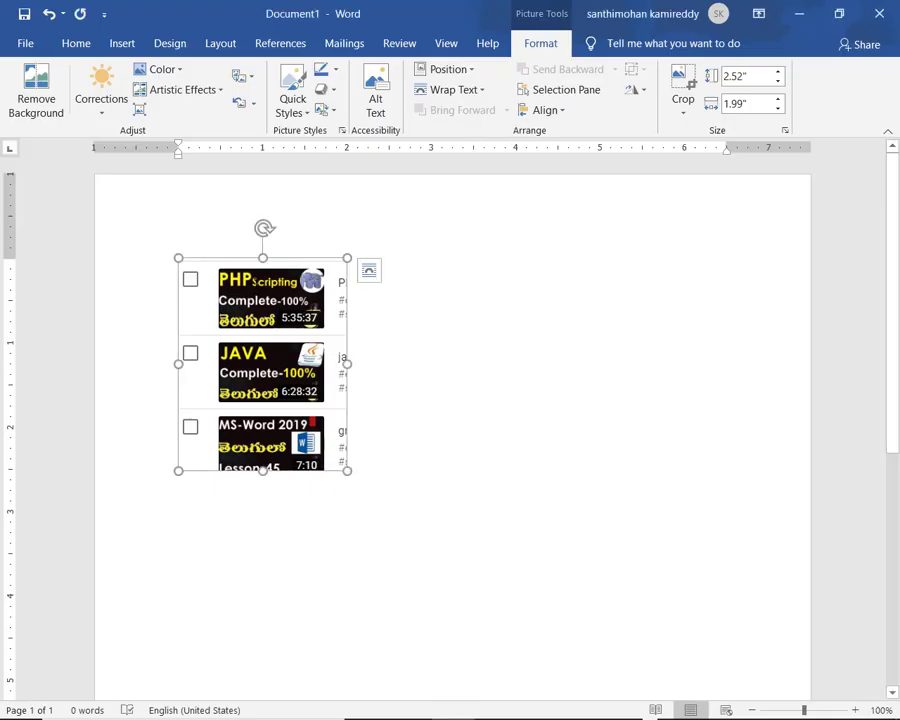
Delete the inserted video-thumbnails clipping so the page is blank
left_click(376, 466)
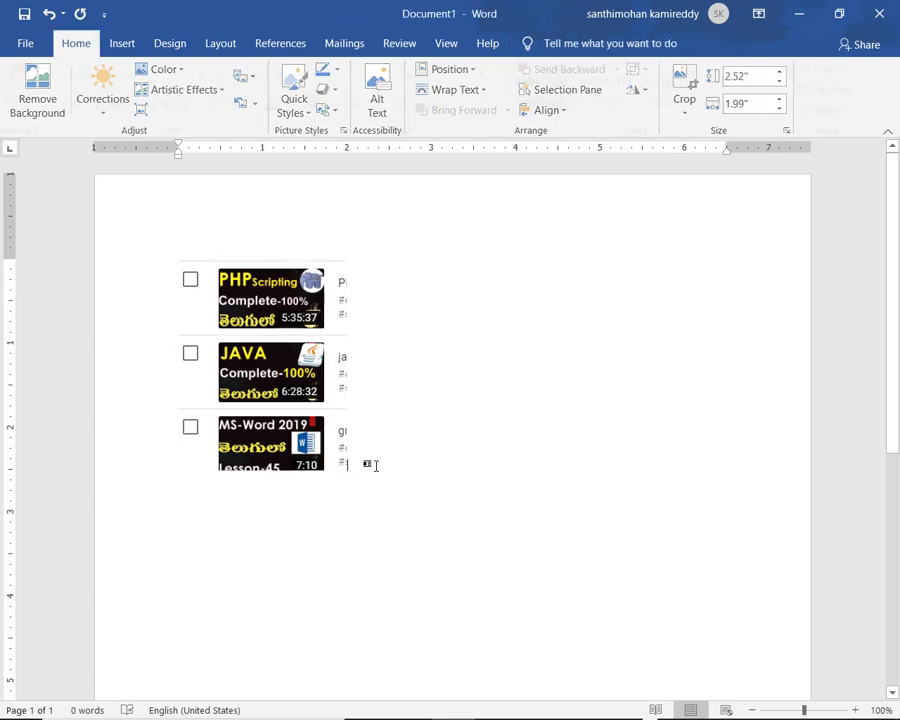
left_click(339, 430)
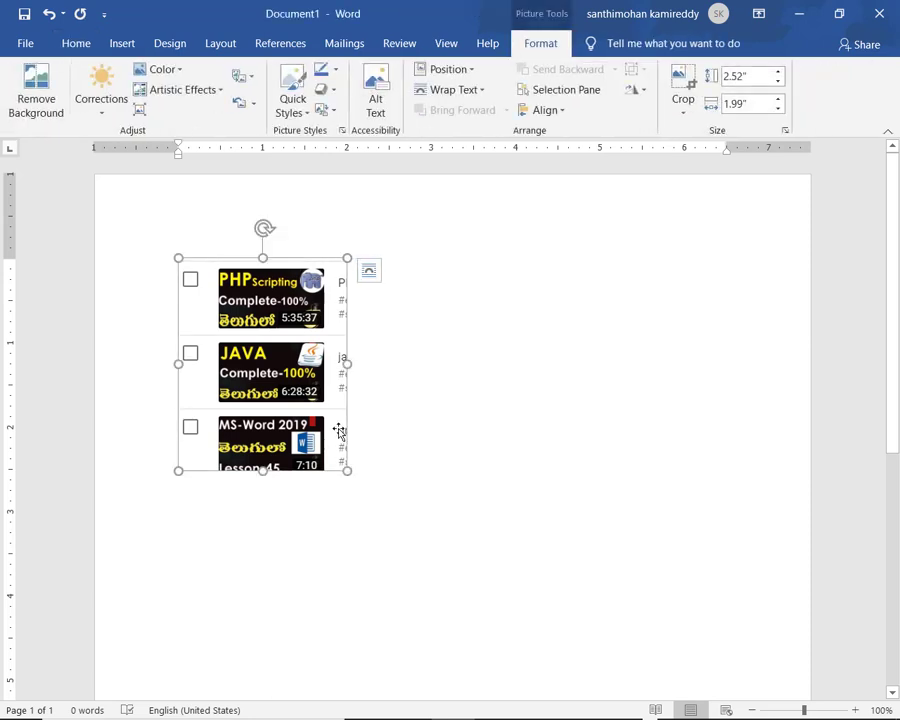
key("Delete")
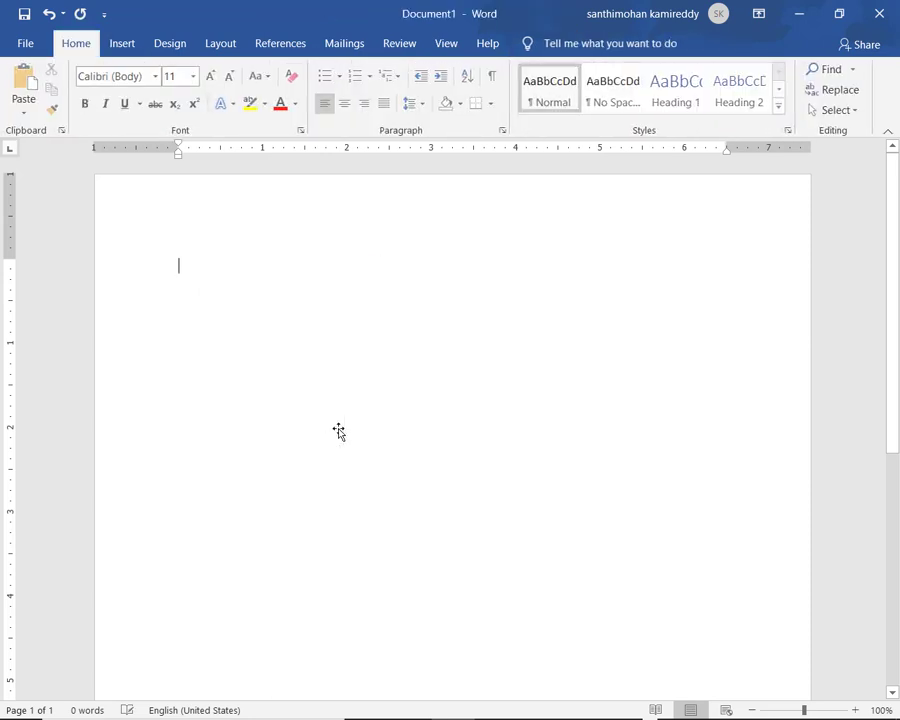
Insert a screen clipping of the five video titles and hashtag descriptions, PHP course to shapes and drawings
left_click(120, 45)
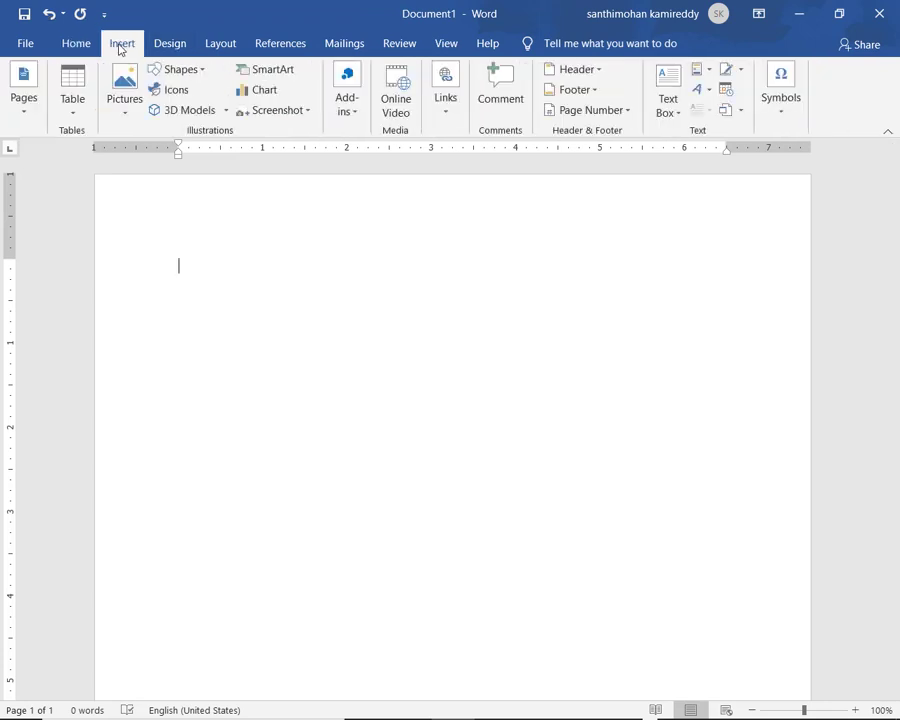
left_click(267, 111)
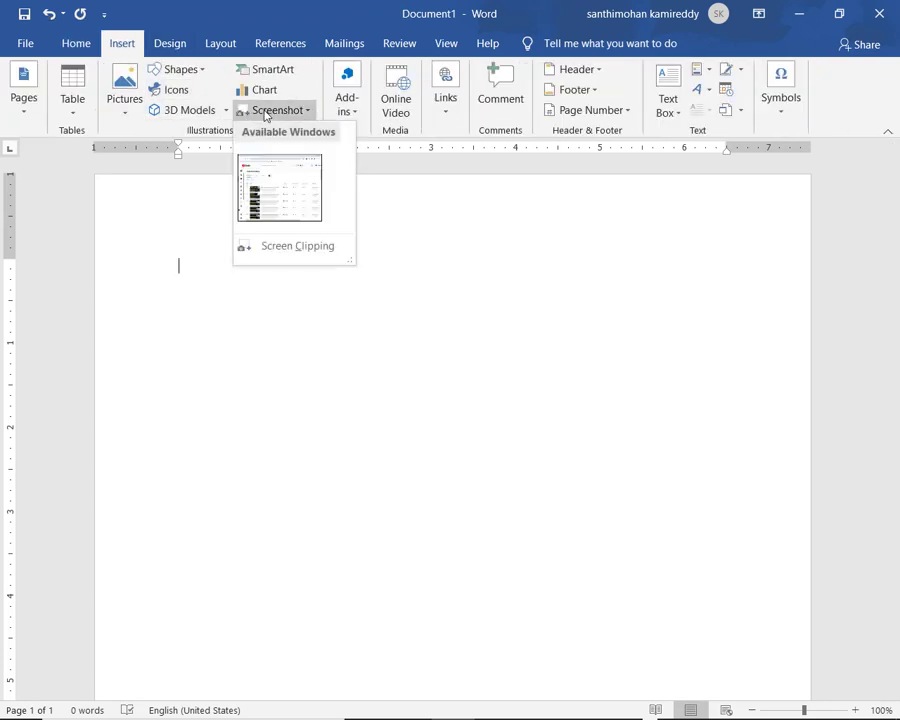
left_click(300, 248)
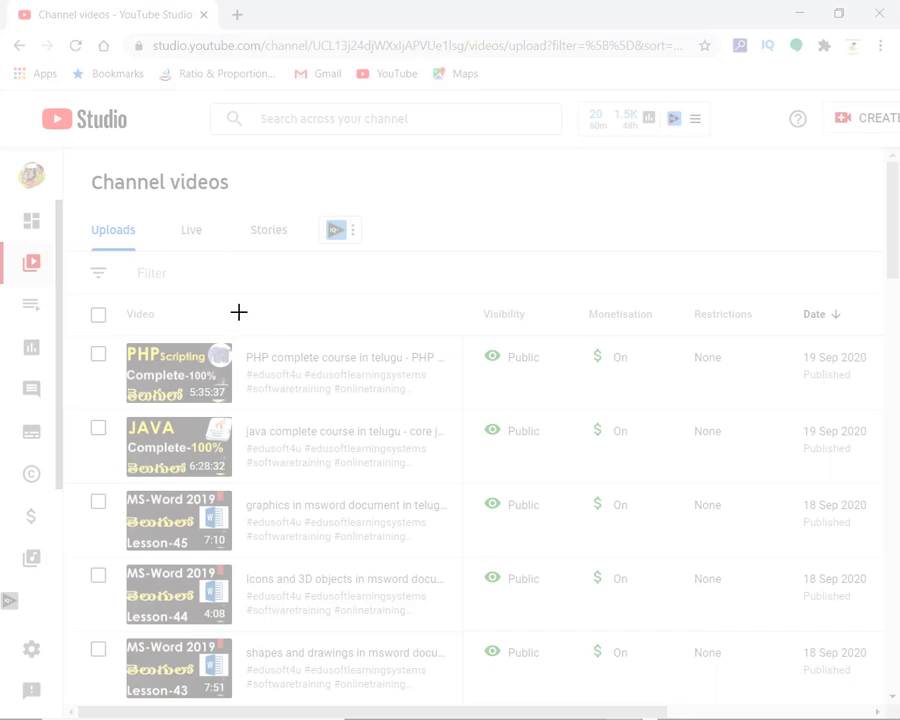
left_click_drag(239, 313, 462, 695)
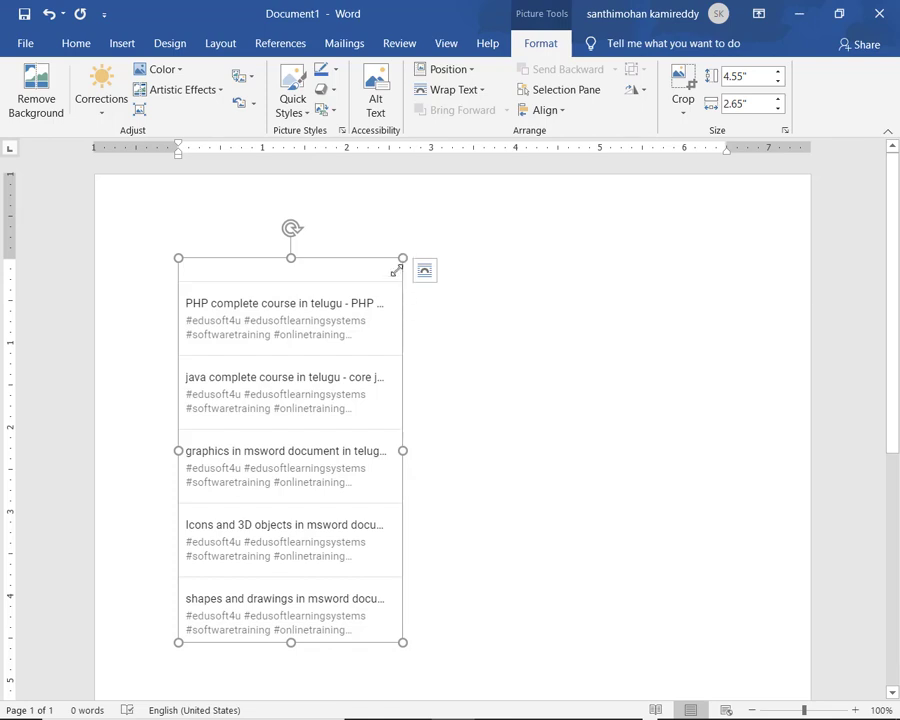
Shrink the video-titles clipping from its top-right corner, then delete it
mouse_move(400, 261)
left_mouse_down()
mouse_move(373, 318)
mouse_move(395, 371)
mouse_move(357, 363)
left_mouse_up()
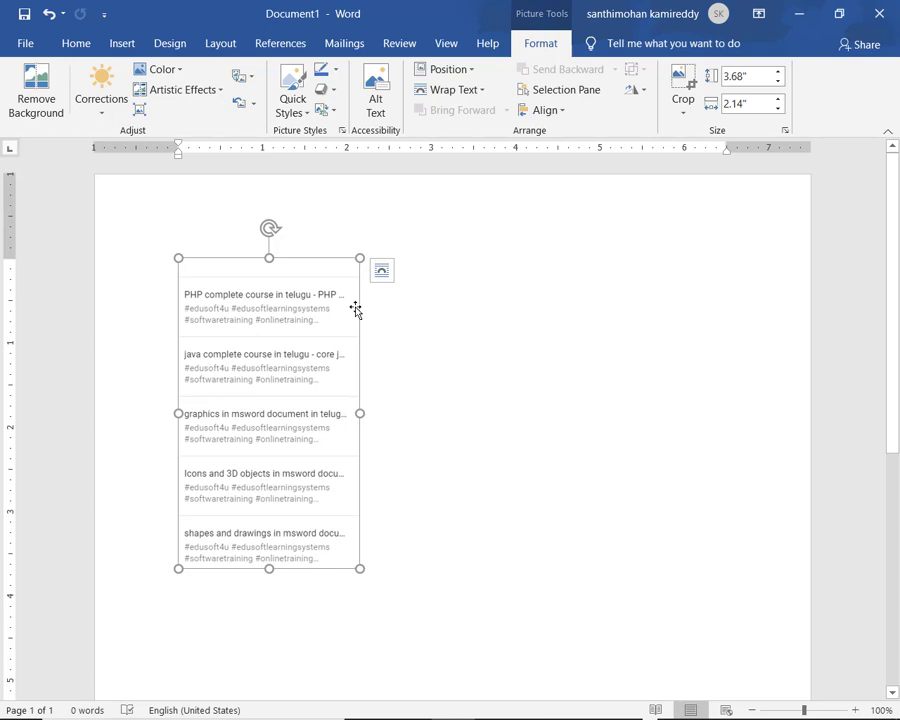
key("Delete")
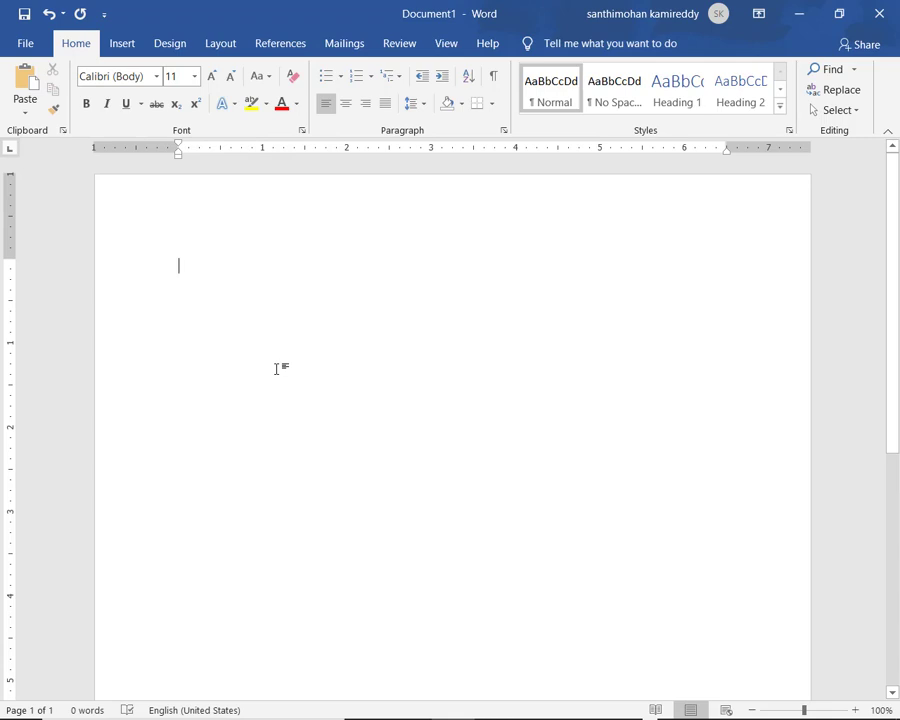
Add a new empty paragraph and bring up the Insert commands
key("Return")
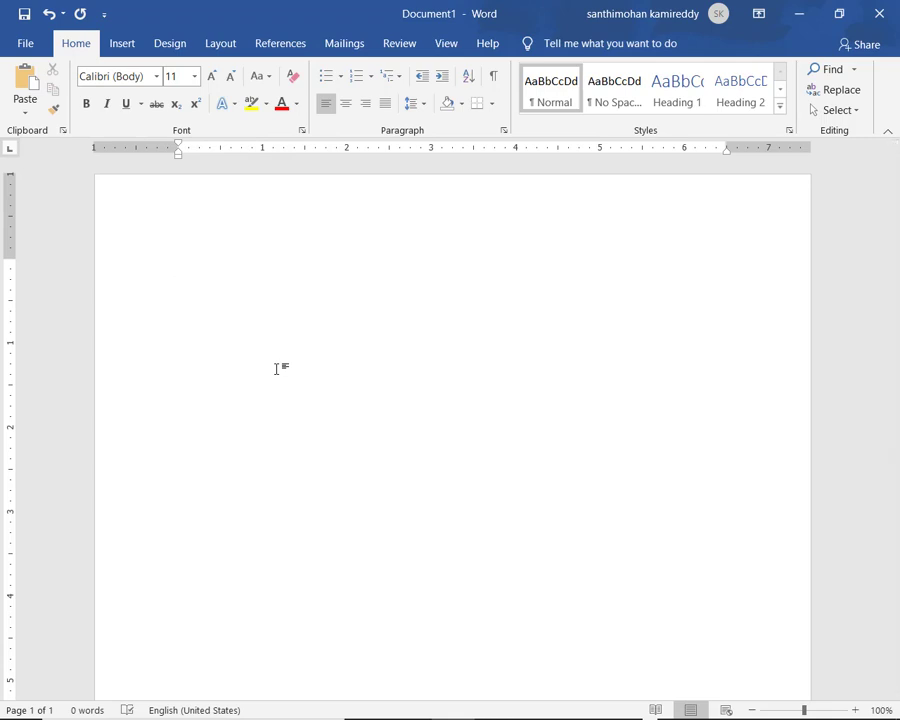
left_click(122, 44)
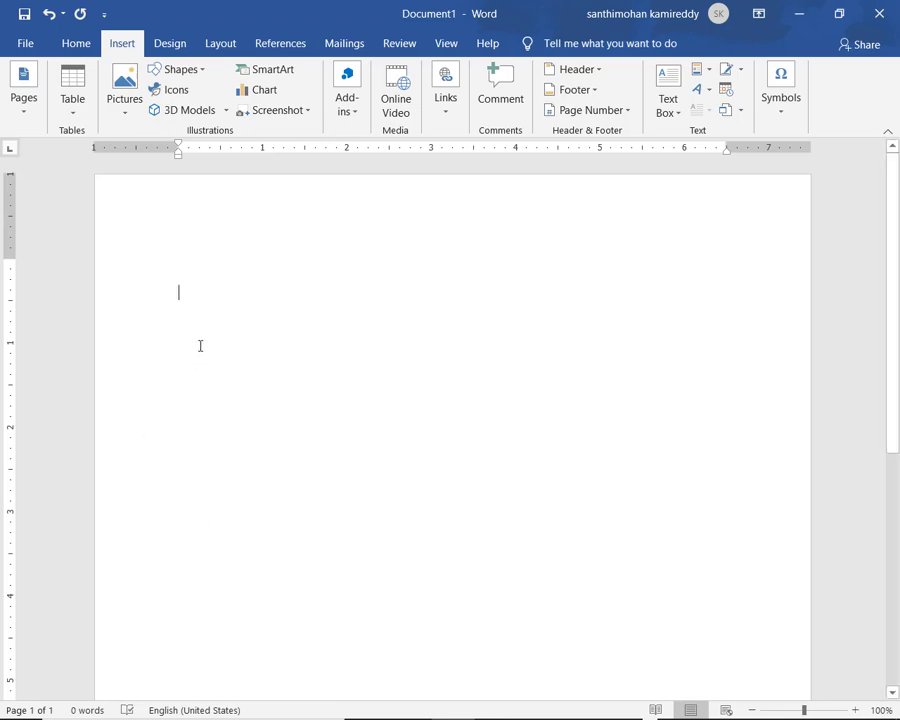
Paste the Word window screenshot and resize it from its corner to nearly page width
key("ctrl+v")
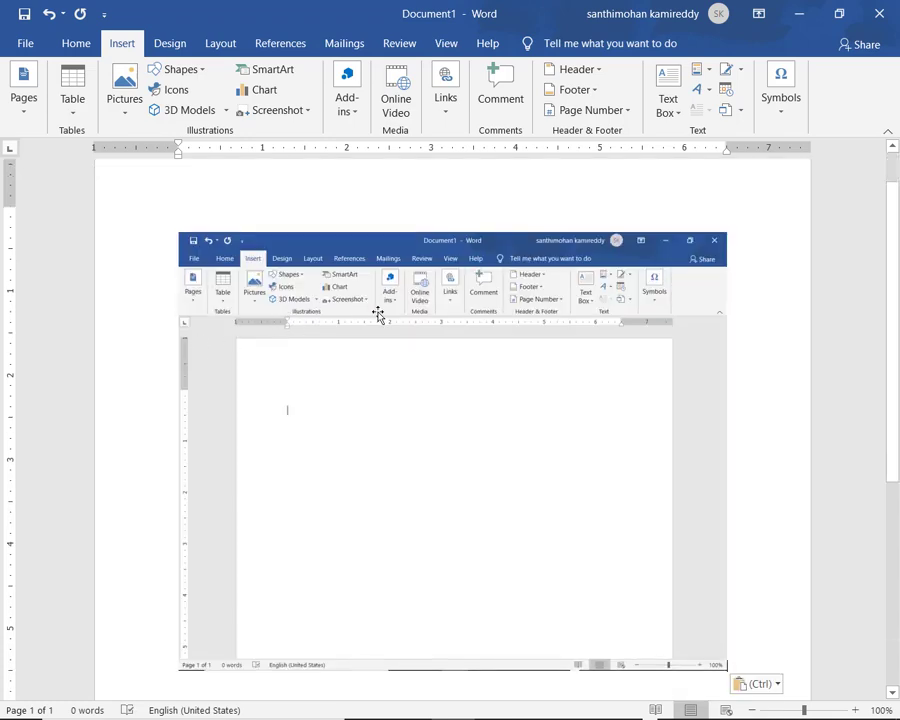
left_click(686, 640)
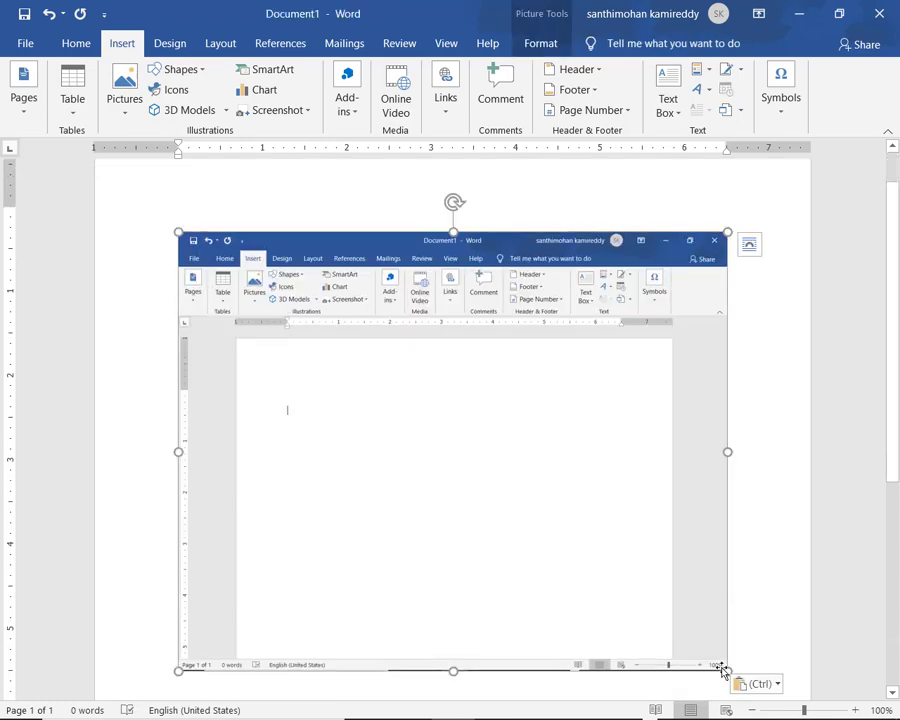
mouse_move(726, 670)
left_mouse_down()
mouse_move(705, 622)
mouse_move(560, 542)
left_mouse_up()
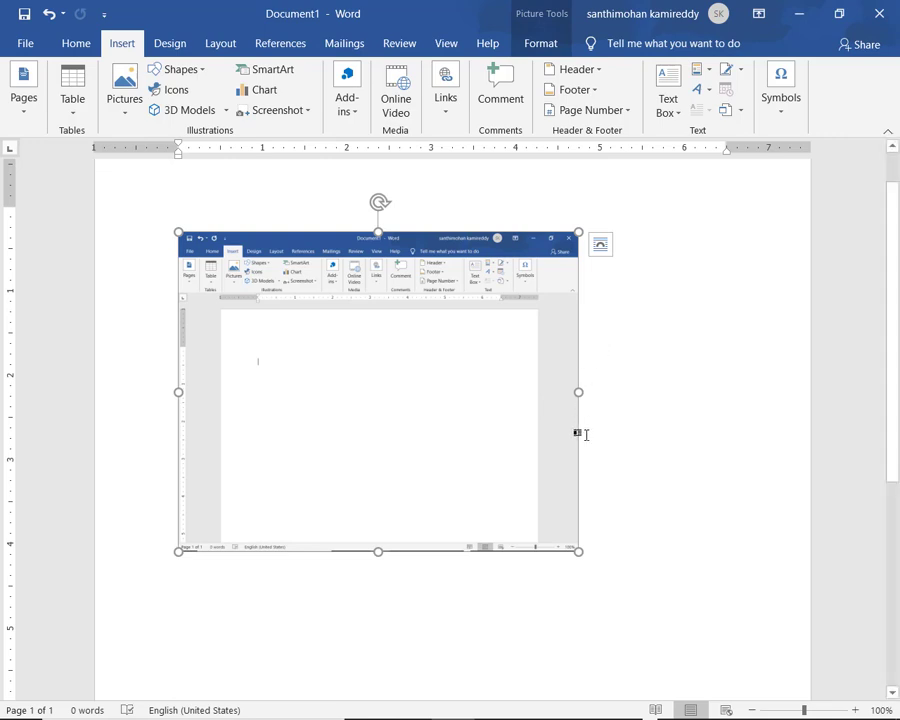
left_click_drag(580, 553, 678, 590)
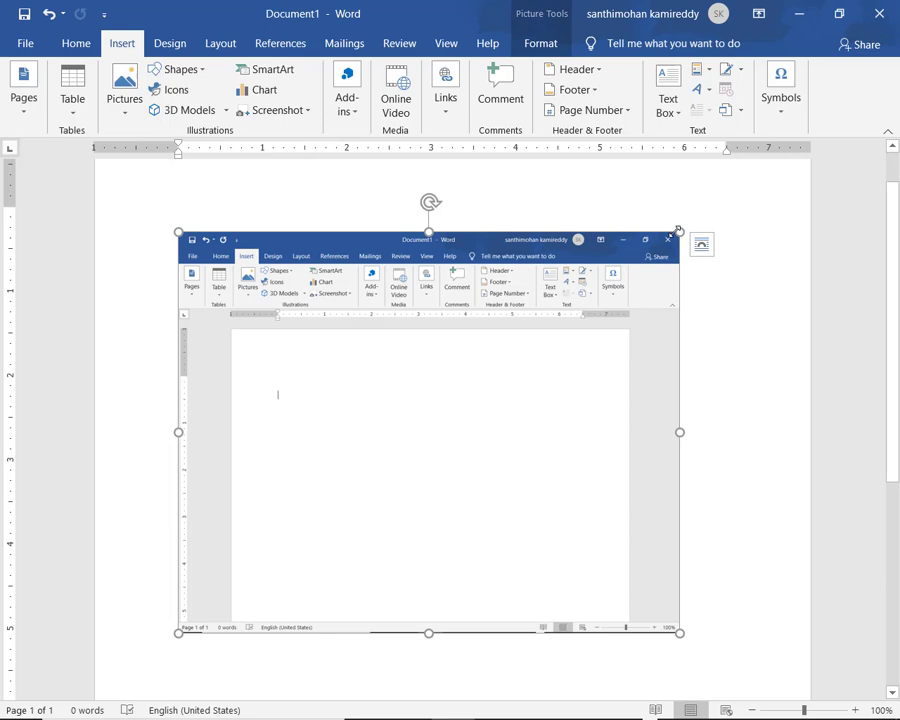
Shrink the first screenshot slightly, then paste a second 5.2" by 6.5" copy below it
left_click_drag(679, 232, 648, 233)
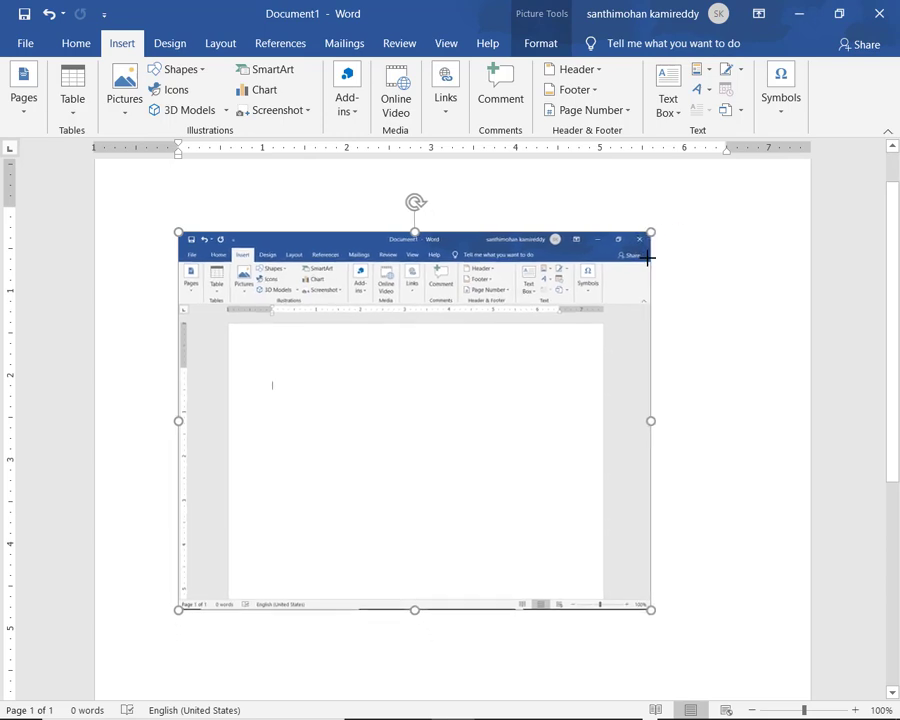
left_click(672, 624)
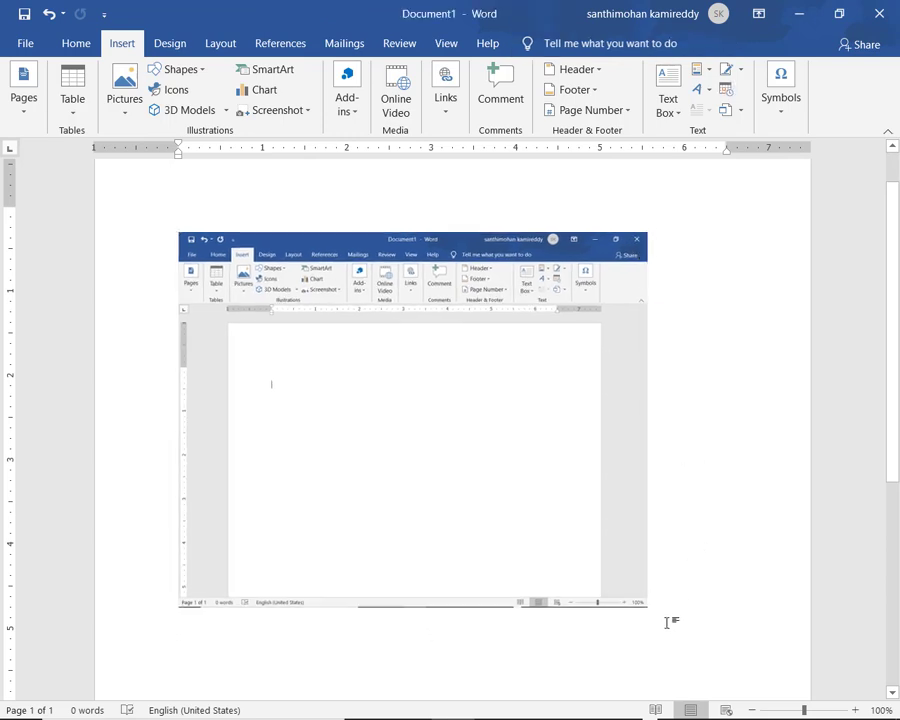
key("Return")
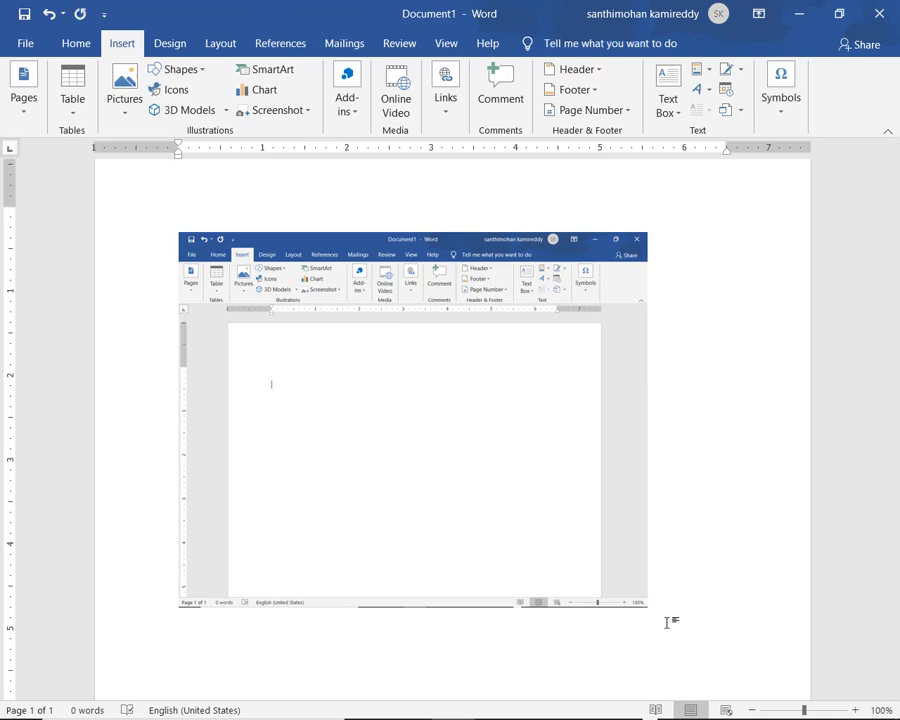
key("ctrl+v")
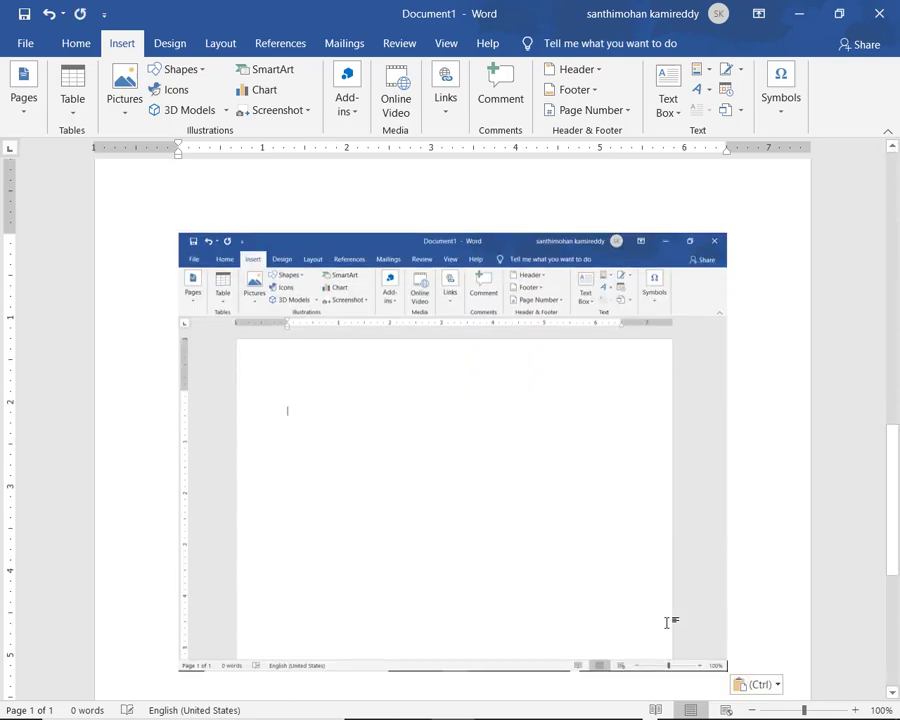
left_click(608, 463)
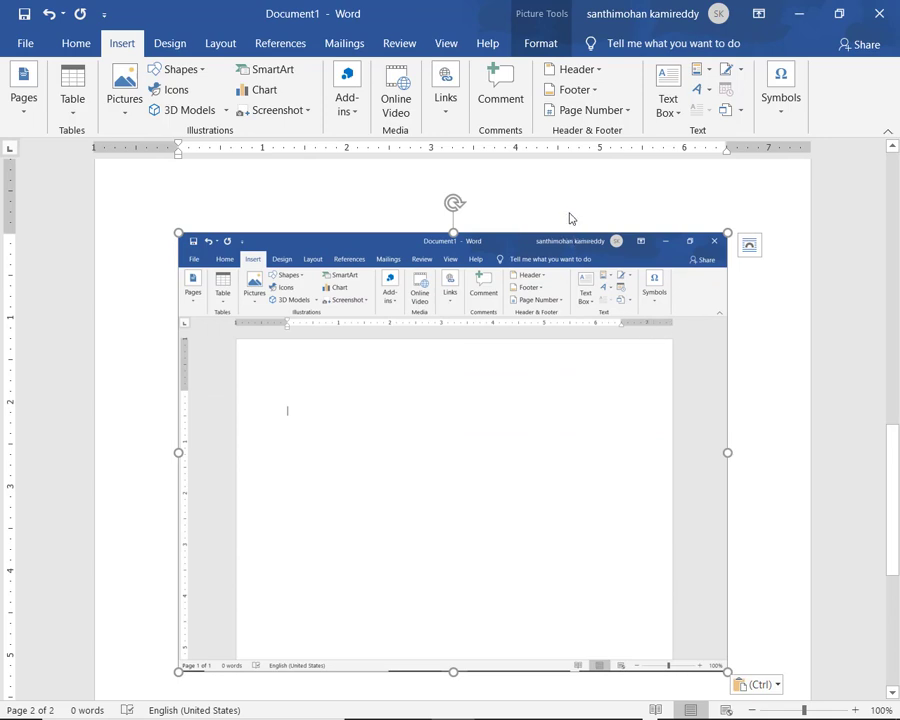
left_click(541, 43)
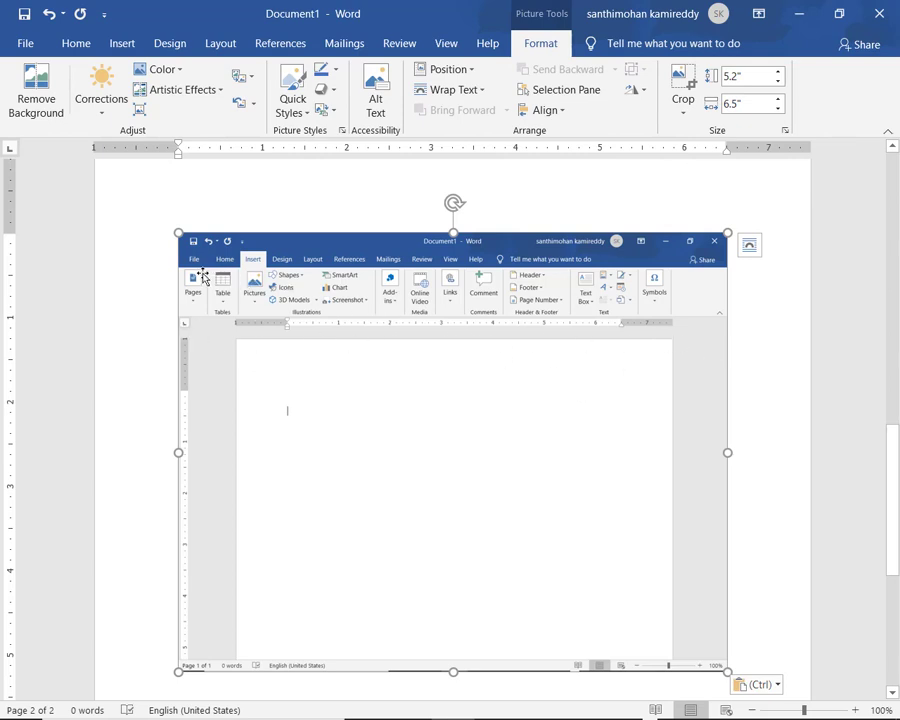
Crop the second screenshot to only its ribbon strip, 0.89" by 6.5"
left_click(683, 80)
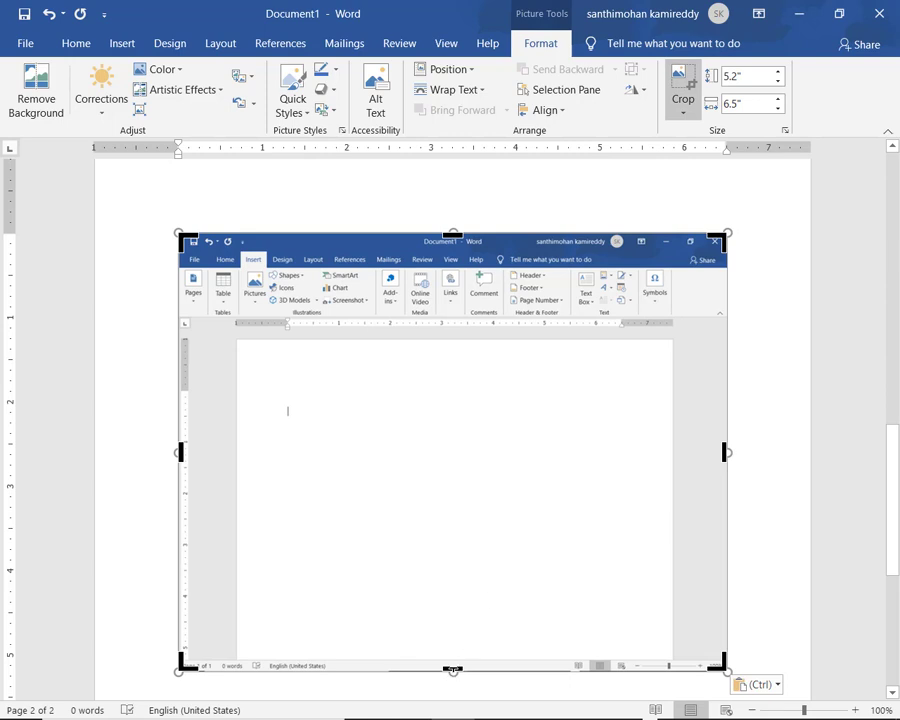
mouse_move(448, 614)
left_mouse_down()
mouse_move(441, 245)
mouse_move(475, 565)
mouse_move(452, 628)
mouse_move(490, 305)
left_mouse_up()
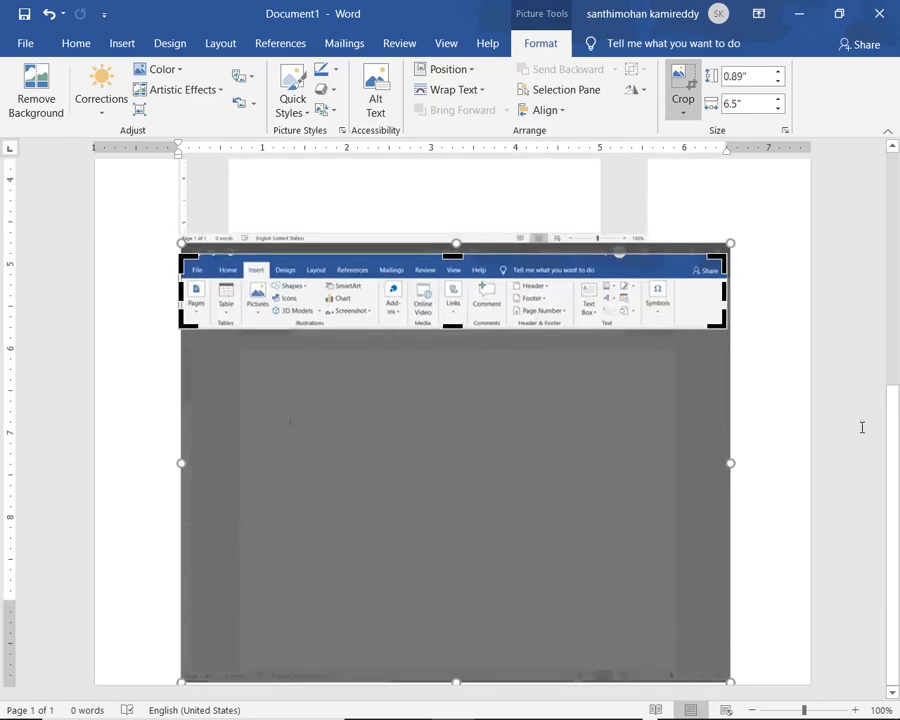
left_click(766, 383)
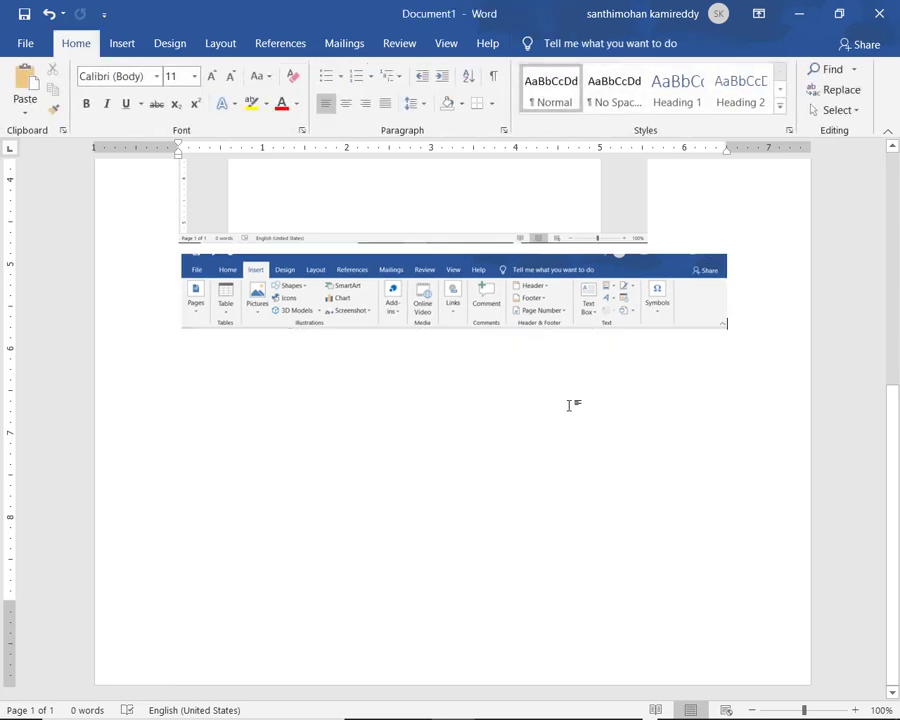
left_click(487, 313)
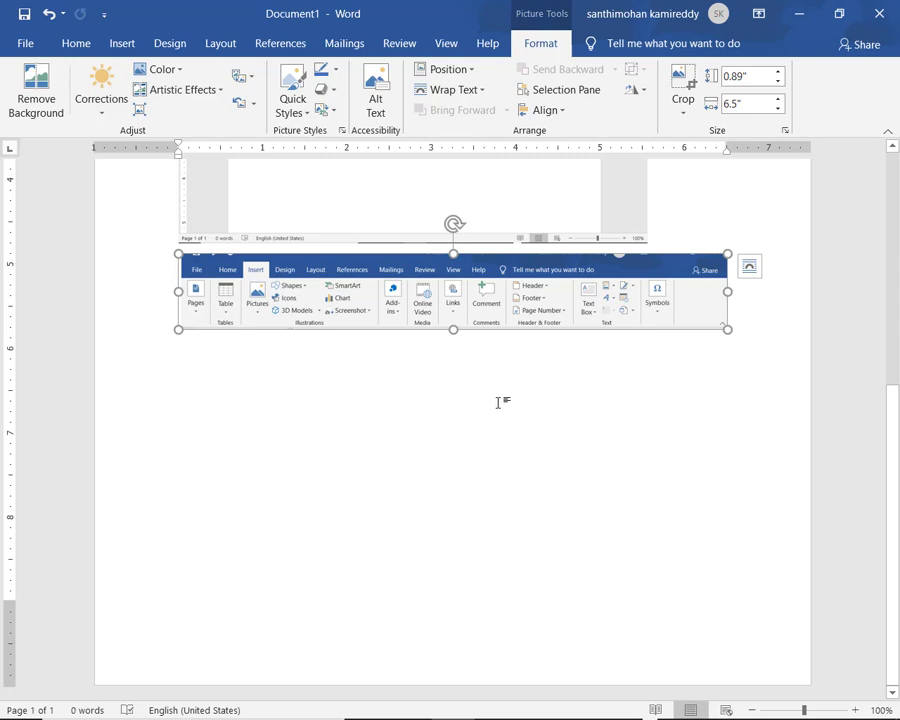
left_click_drag(497, 402, 666, 241)
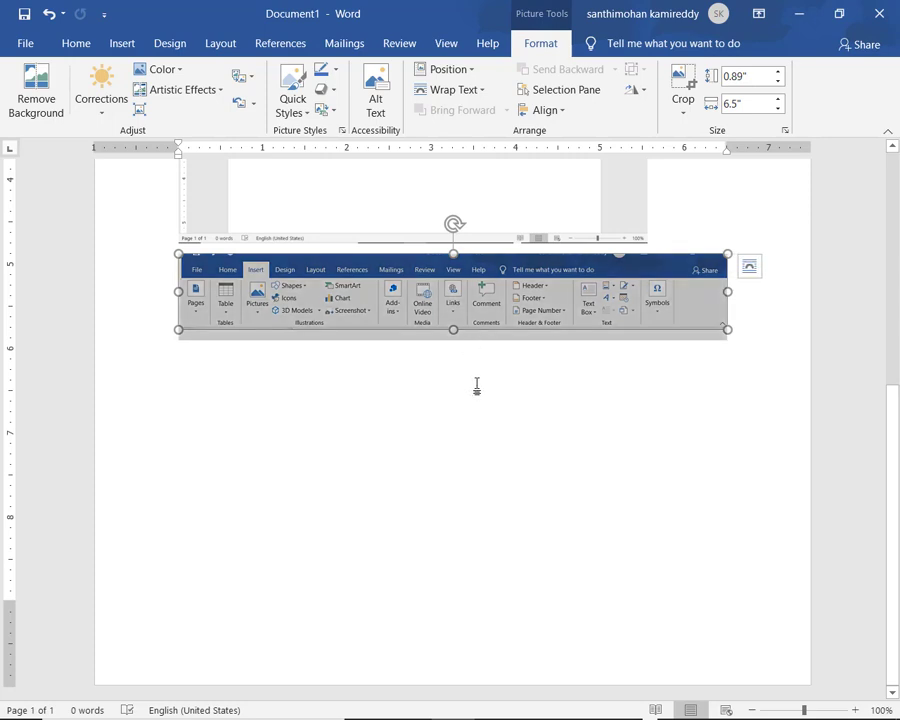
left_click(679, 231)
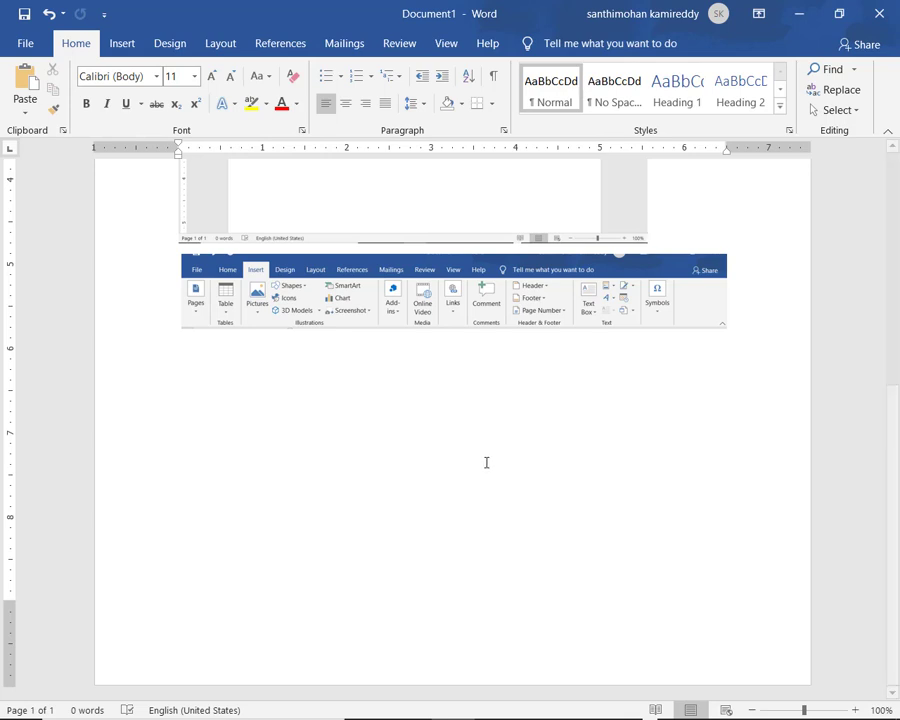
scroll(492, 452, "up", 3)
scroll(494, 457, "up", 4)
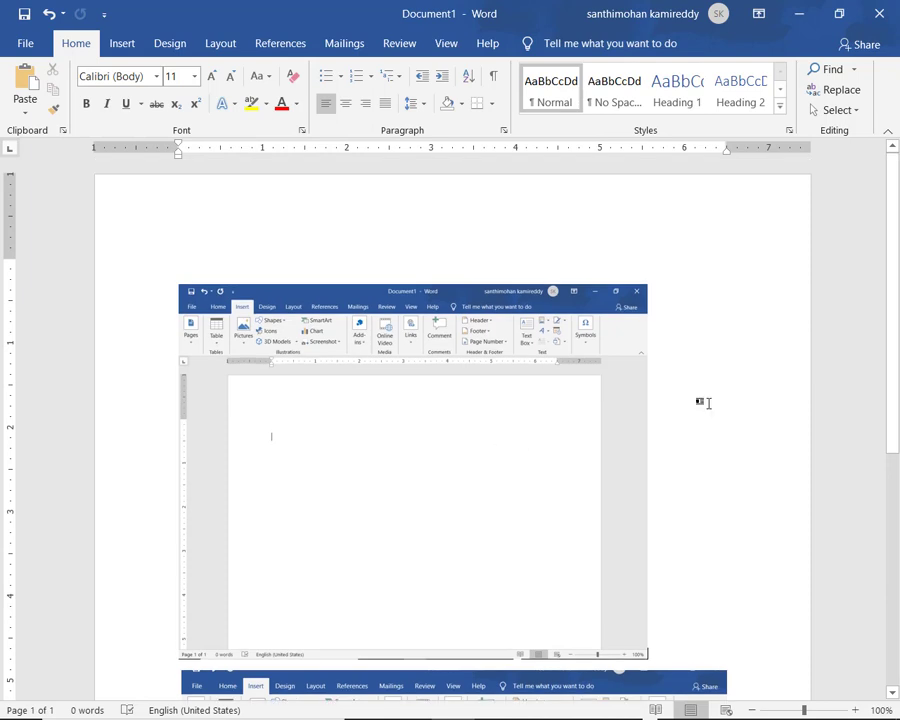